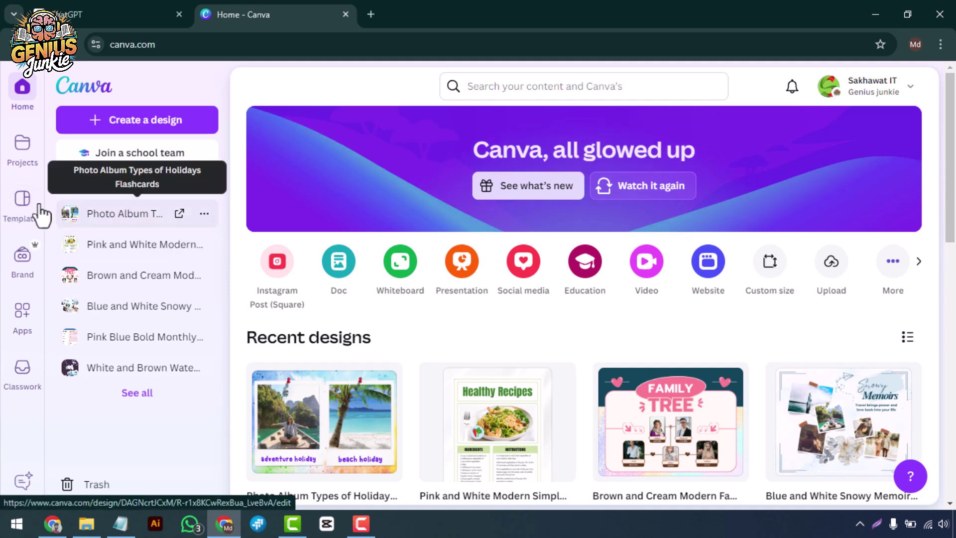
- Open the templates library and browse the recommended template types
click(18, 213)
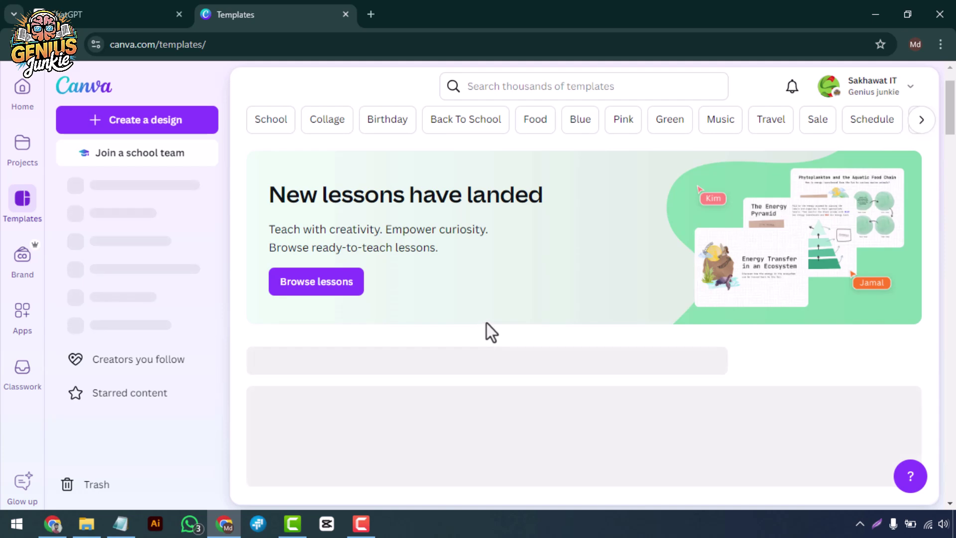
scroll(488, 321, down, 2)
scroll(489, 305, down, 2)
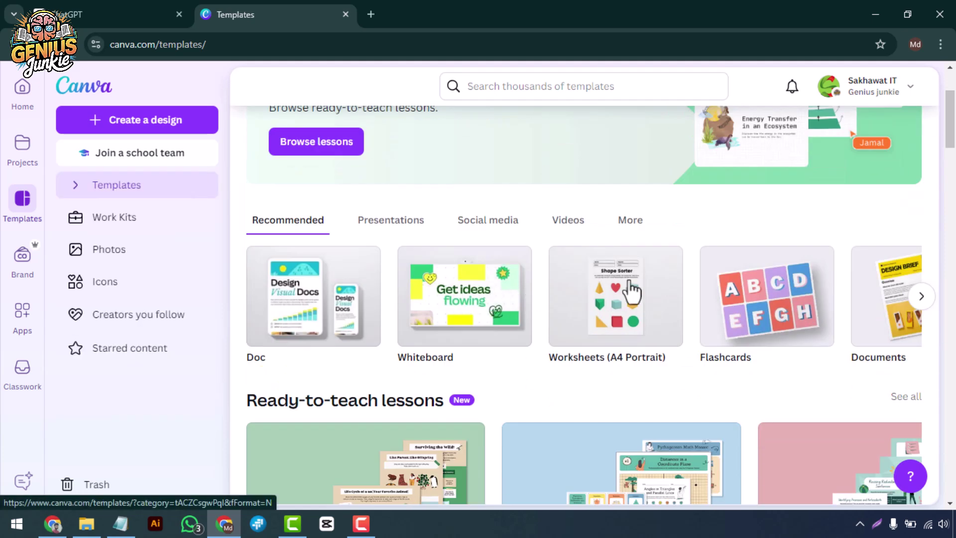
click(921, 298)
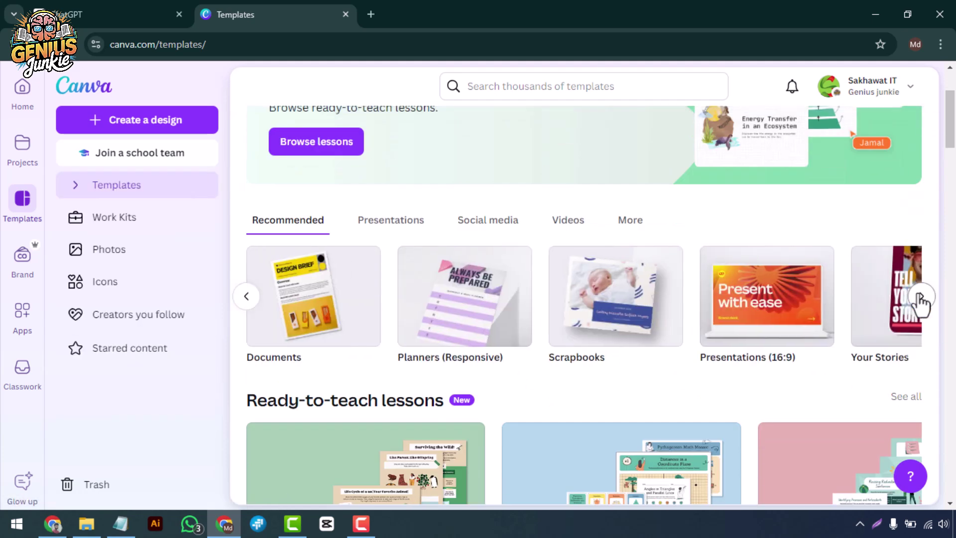
click(921, 298)
click(921, 298)
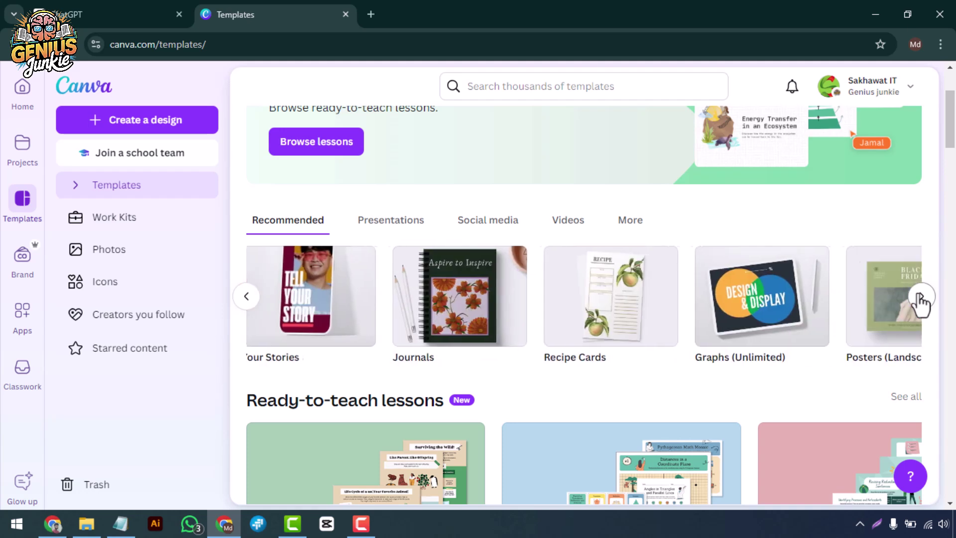
click(920, 297)
click(921, 298)
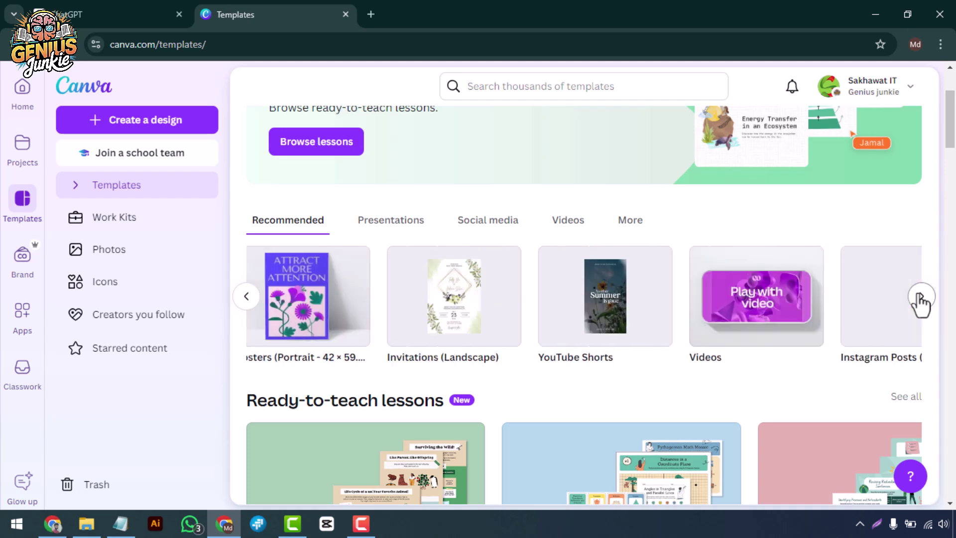
click(921, 297)
click(921, 297)
click(921, 298)
click(921, 298)
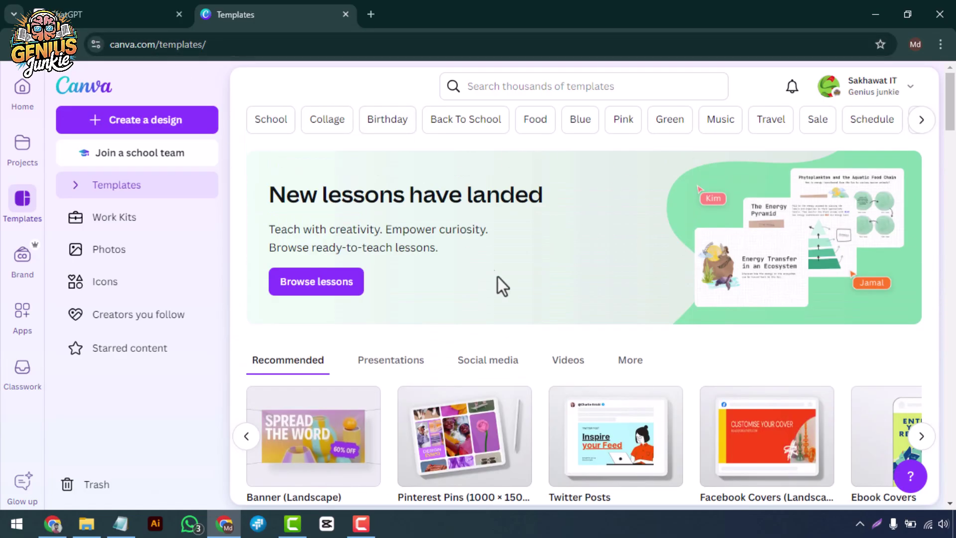
- Create a new blank design with a custom size of 1080 × 1920 px
click(178, 125)
scroll(164, 349, down, 6)
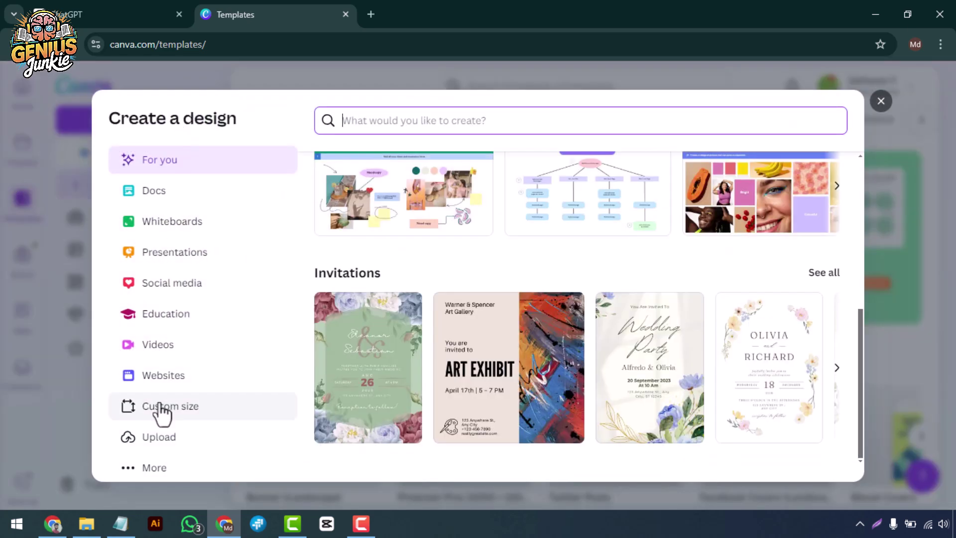
click(168, 408)
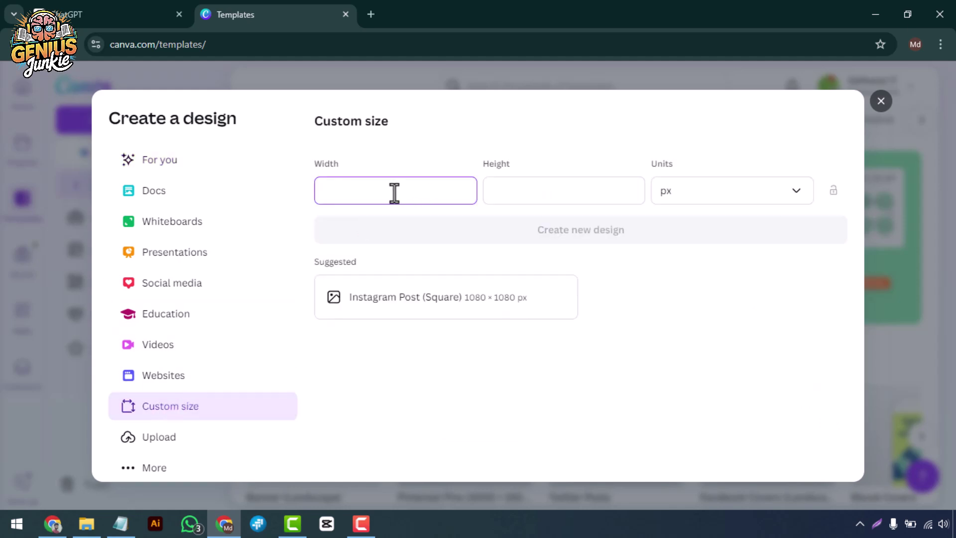
text(1080)
click(562, 195)
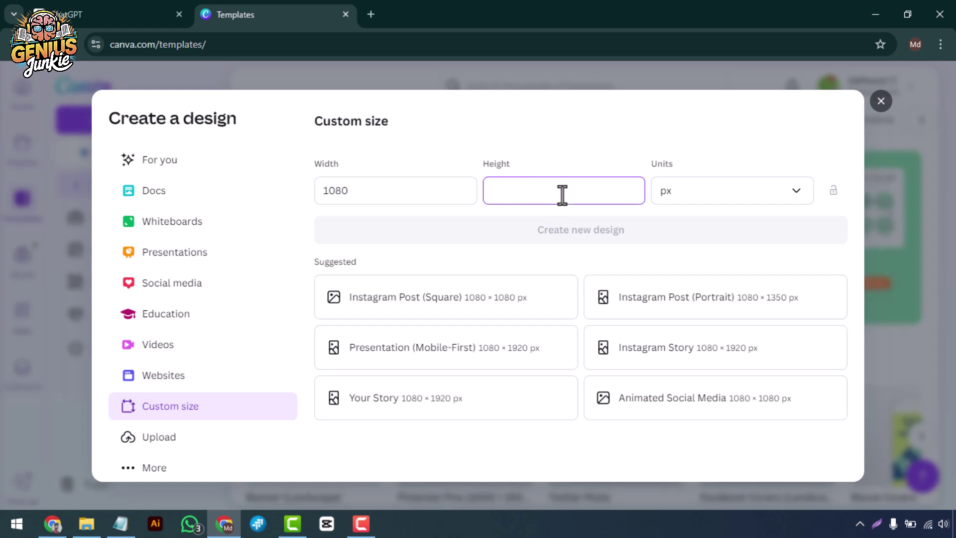
text(1920)
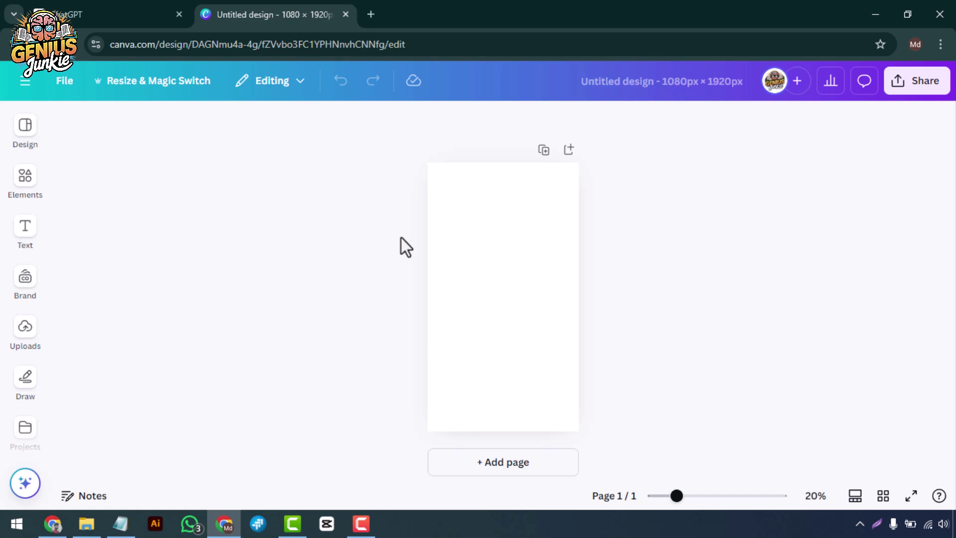
- Search the elements for "abstract background" and list all matching photos
scroll(401, 238, up, 1)
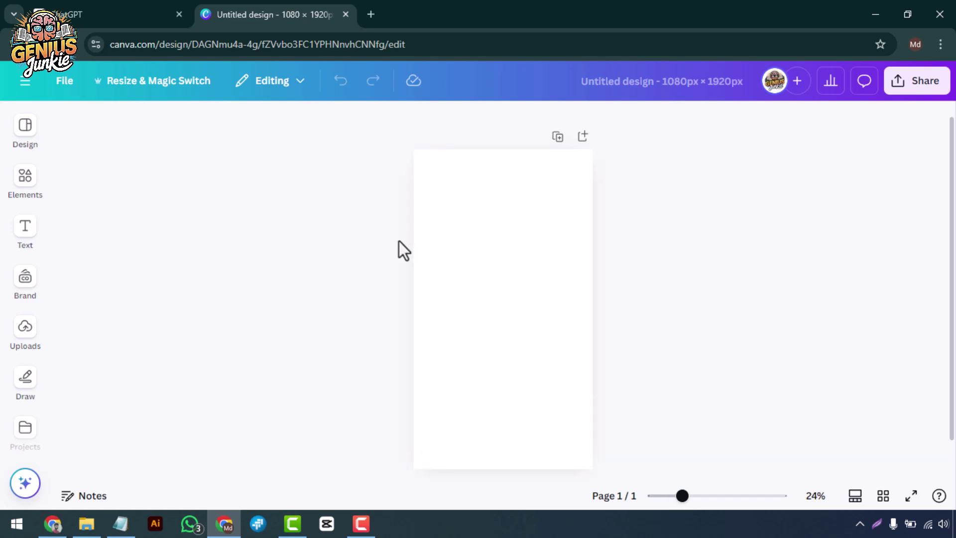
scroll(399, 243, down, 1)
scroll(399, 243, up, 2)
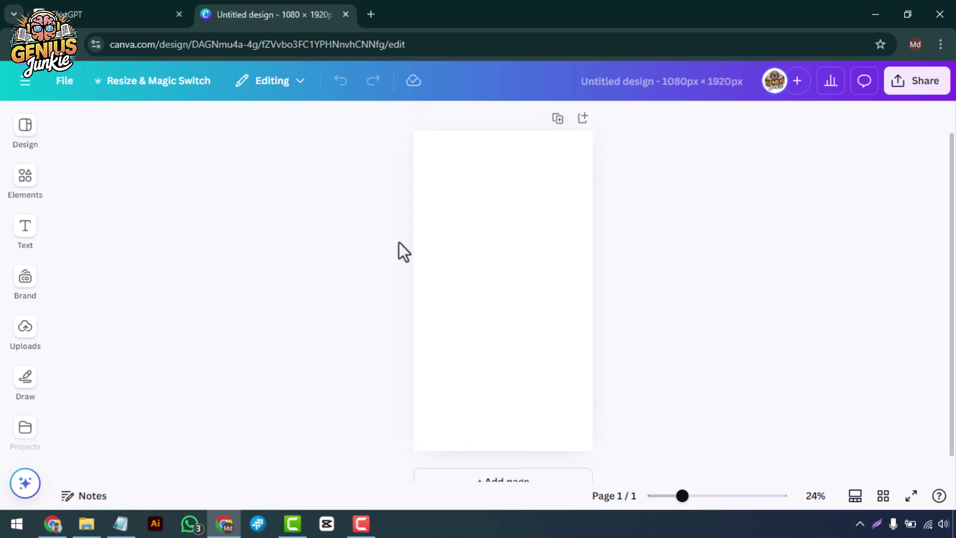
click(35, 196)
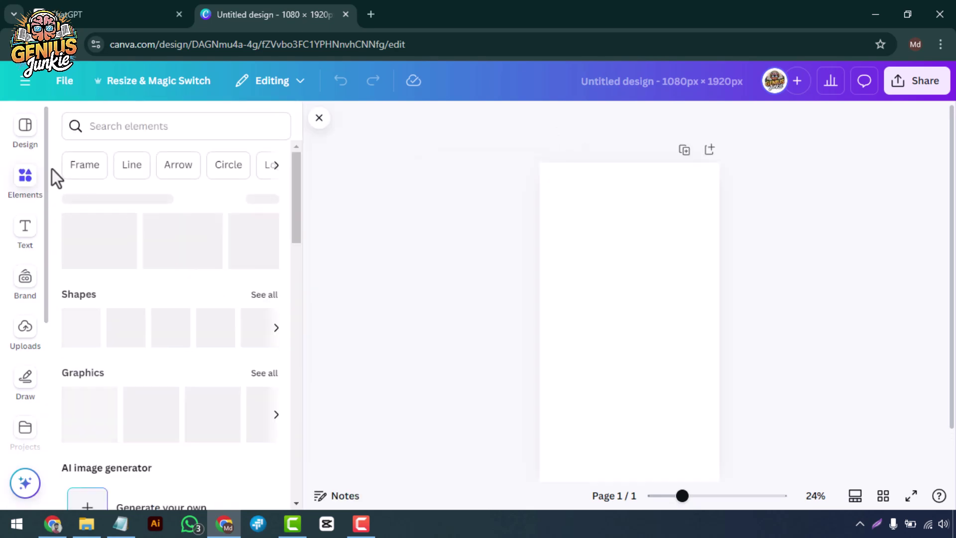
click(170, 122)
text(abstract)
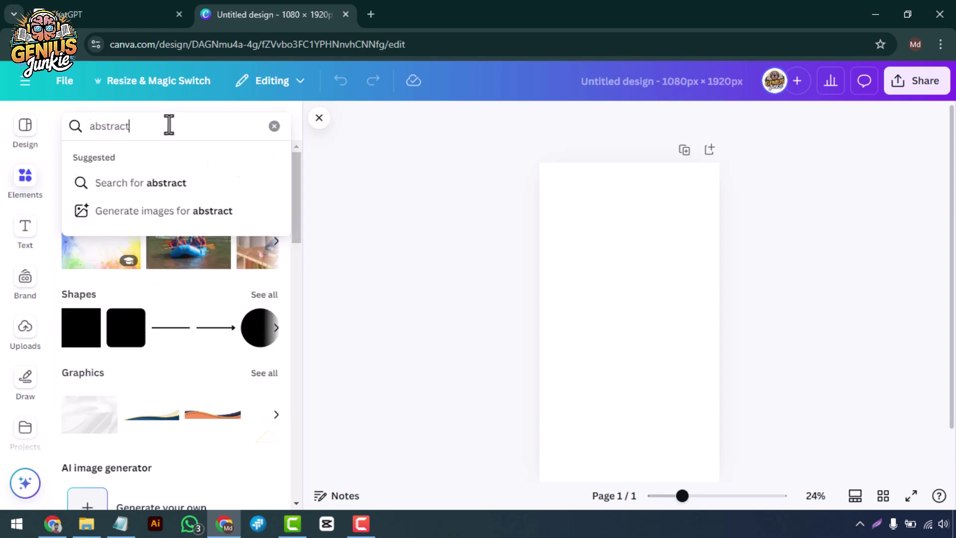
click(145, 239)
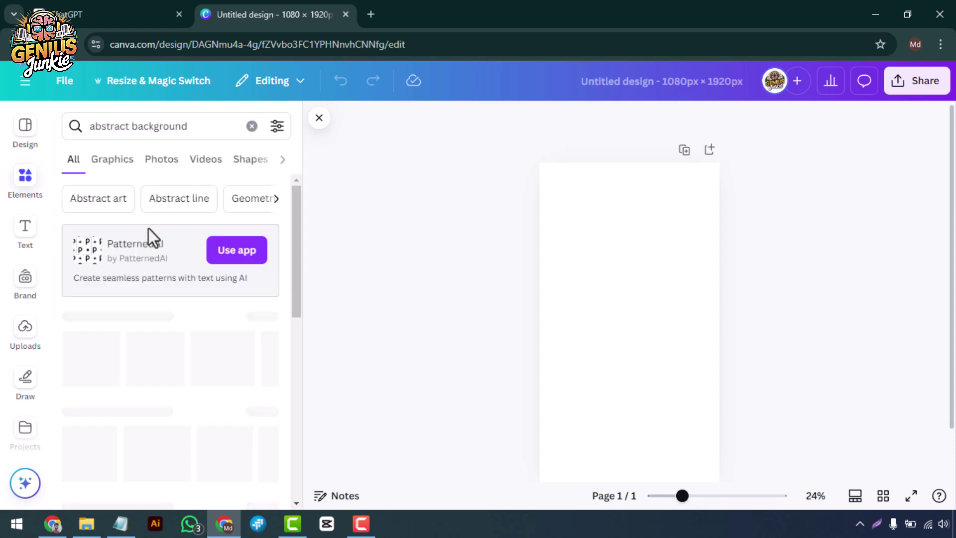
scroll(194, 234, down, 1)
scroll(193, 231, down, 1)
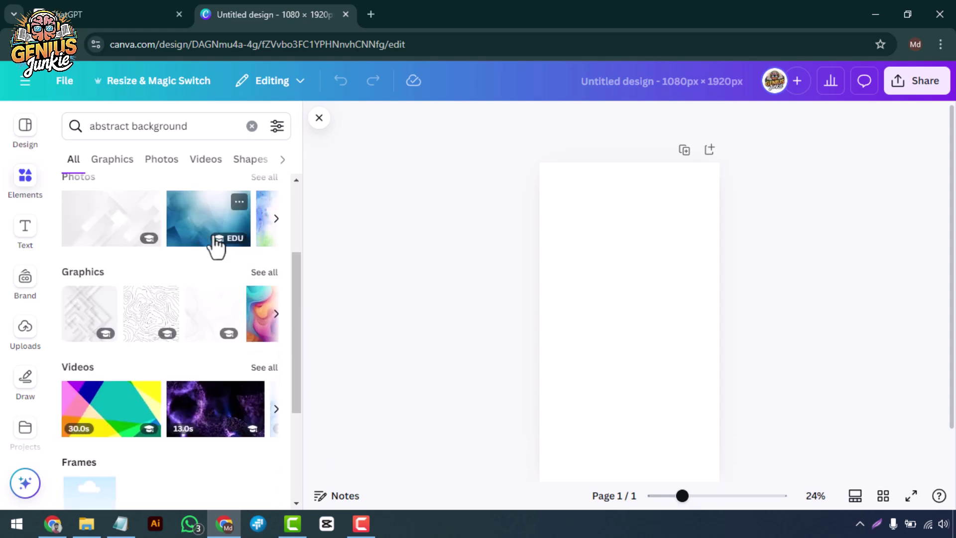
scroll(213, 246, up, 1)
click(265, 248)
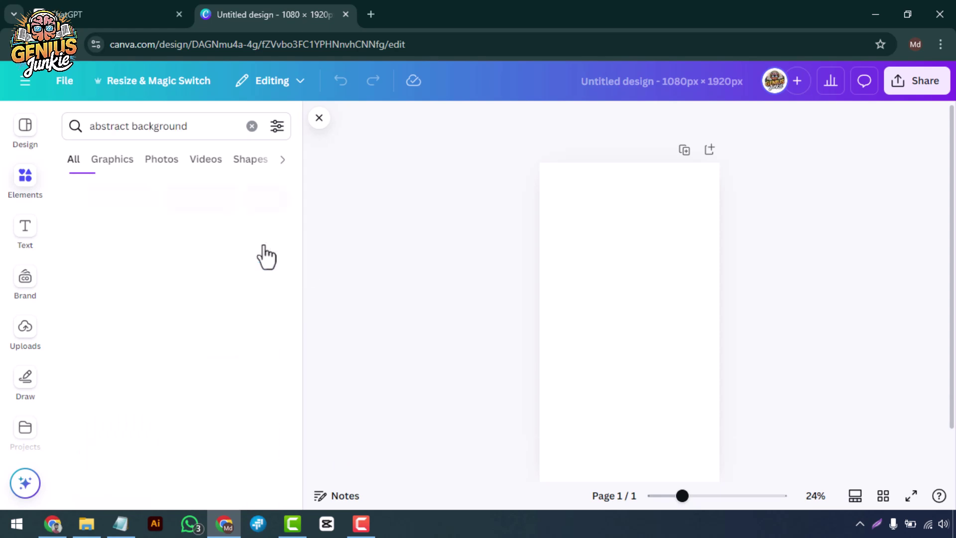
- Add the dark photo with teal and magenta wave lines and set it as the page background
scroll(269, 294, down, 4)
scroll(270, 297, down, 3)
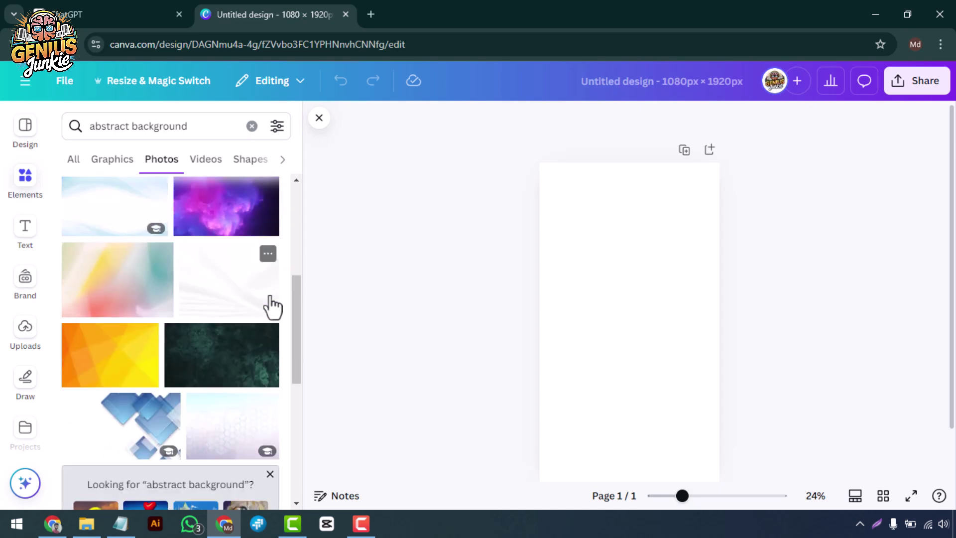
scroll(272, 306, down, 6)
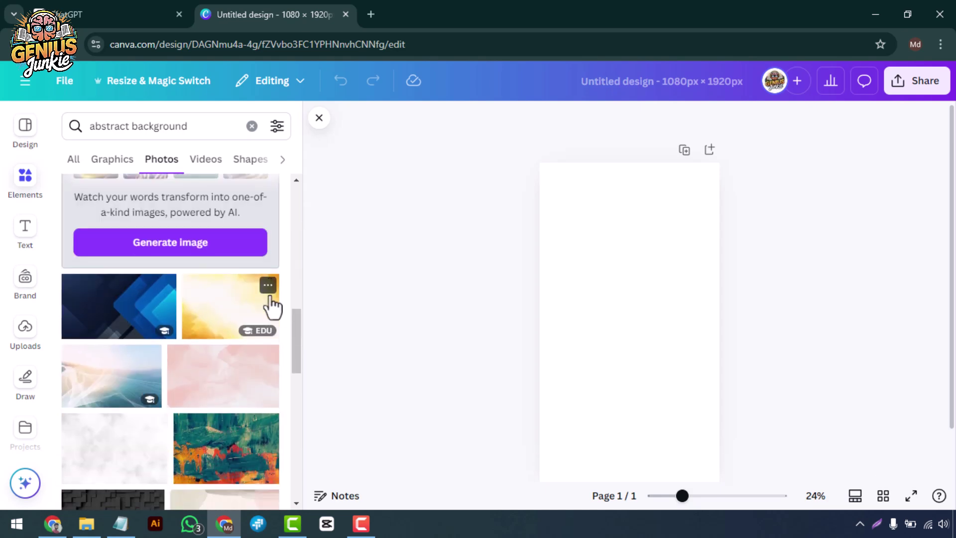
scroll(271, 306, down, 9)
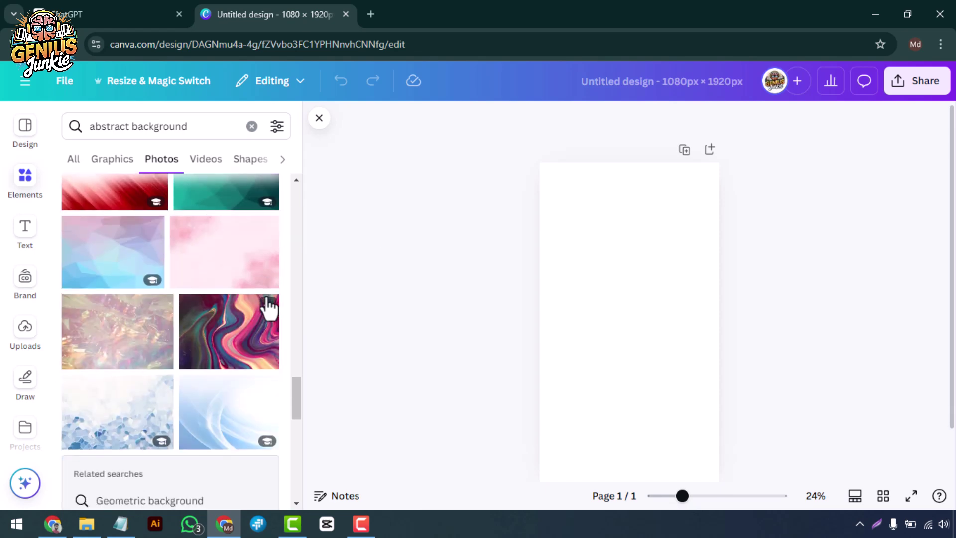
scroll(269, 306, down, 3)
scroll(268, 308, down, 6)
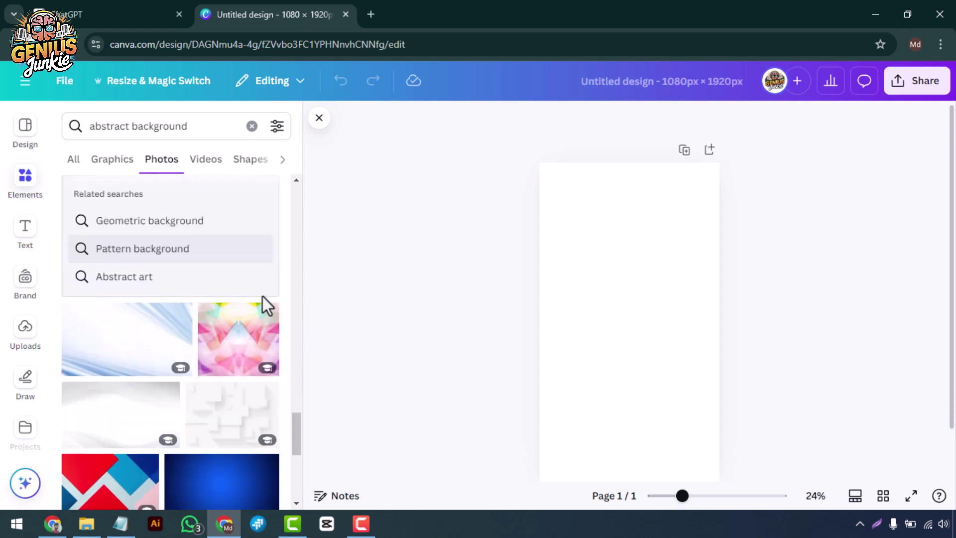
scroll(259, 329, down, 10)
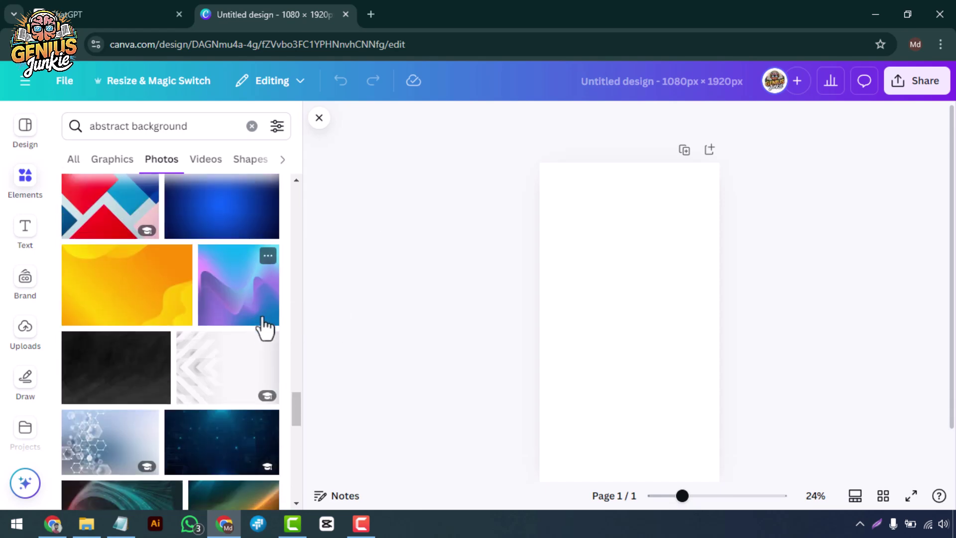
scroll(269, 324, down, 3)
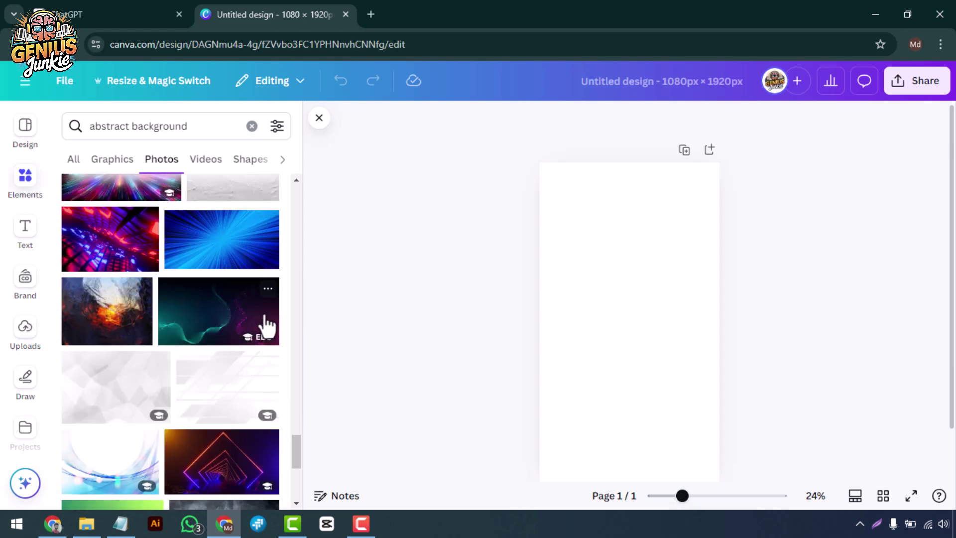
drag(235, 321, 643, 319)
drag(601, 404, 423, 334)
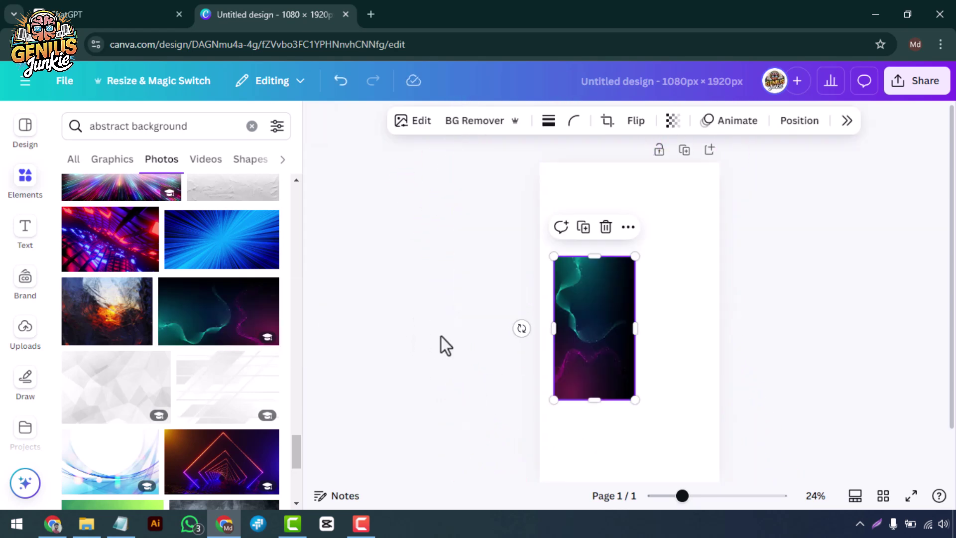
right_click(587, 361)
click(627, 429)
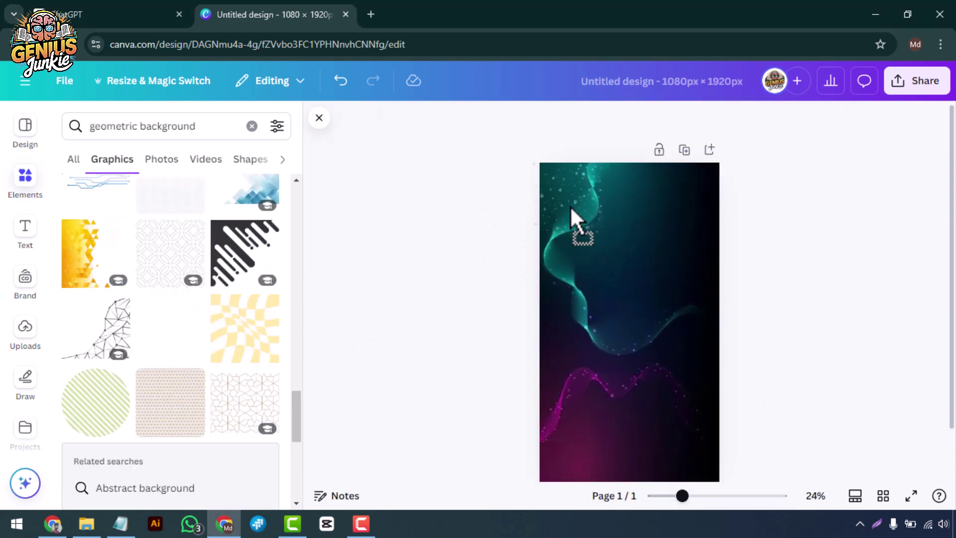
- Cover the whole page with a grid of copies of the small scattered-dots graphic
drag(573, 213, 570, 469)
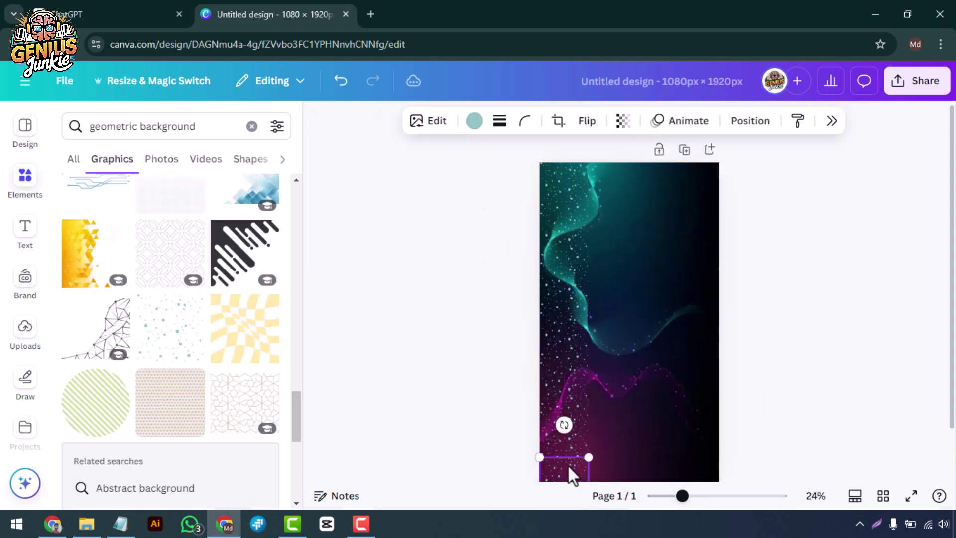
shift+click(568, 434)
shift+click(567, 386)
shift+click(566, 336)
shift+click(566, 286)
click(777, 379)
drag(566, 389, 645, 405)
click(691, 469)
shift+click(695, 433)
shift+click(553, 471)
drag(553, 470, 536, 471)
click(596, 395)
- Group all the scattered-dots tiles and lower the group's opacity so the dots look faint
key(ctrl+a)
scroll(533, 470, down, 1)
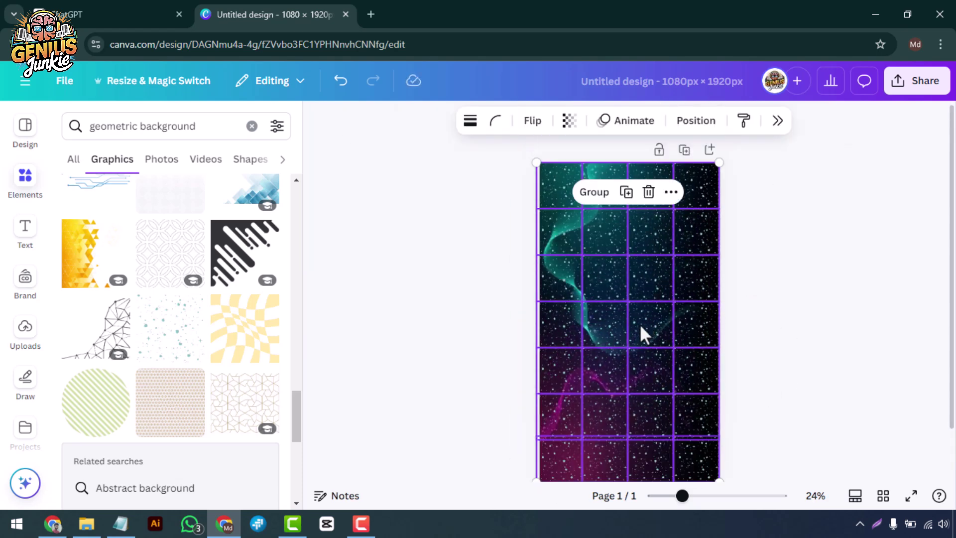
key(ctrl+g)
click(566, 120)
drag(604, 178, 516, 177)
click(800, 322)
scroll(800, 323, down, 1)
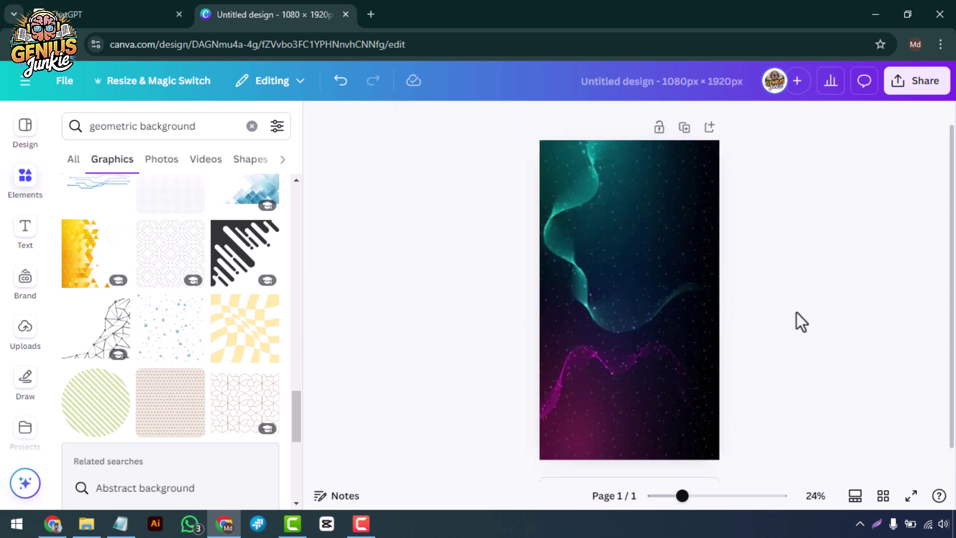
- Place a teal particle graphic in the page's upper-left corner and a copy in the lower-right corner
scroll(252, 401, down, 9)
click(170, 391)
drag(617, 297, 563, 170)
drag(611, 207, 662, 418)
click(585, 120)
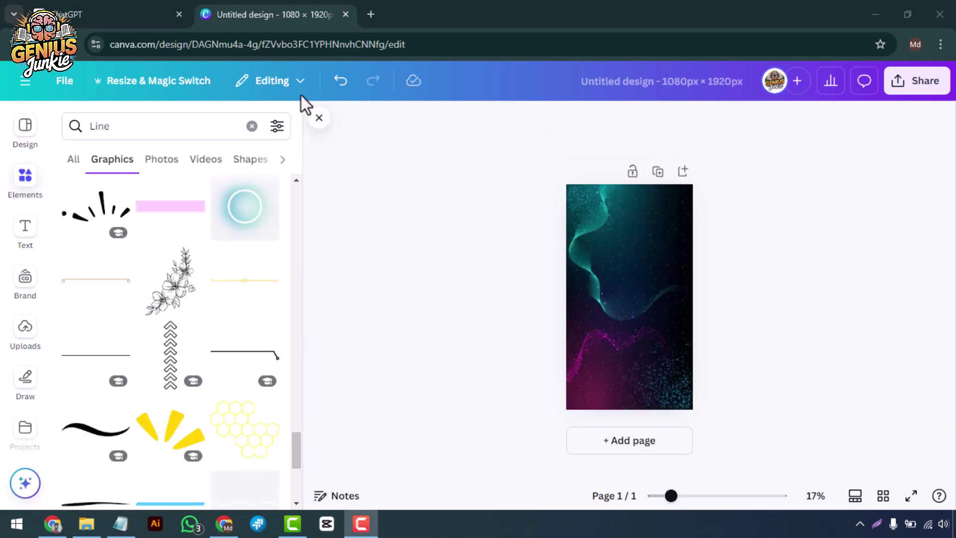
scroll(252, 209, up, 3)
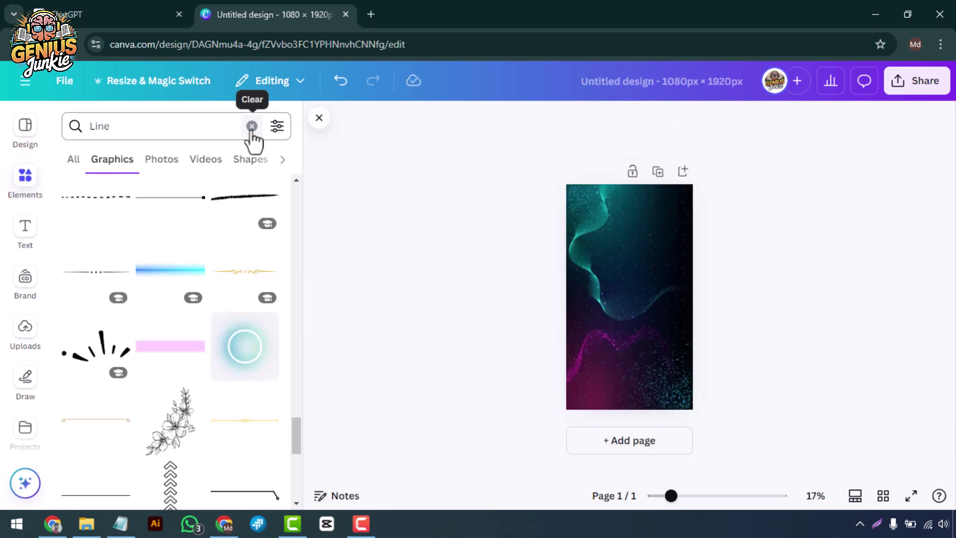
- Search the graphics for "Line", then add the line-art flower branch to the page in light blue
click(252, 127)
text(Line)
key(Return)
click(117, 161)
scroll(200, 257, down, 20)
click(171, 215)
click(474, 120)
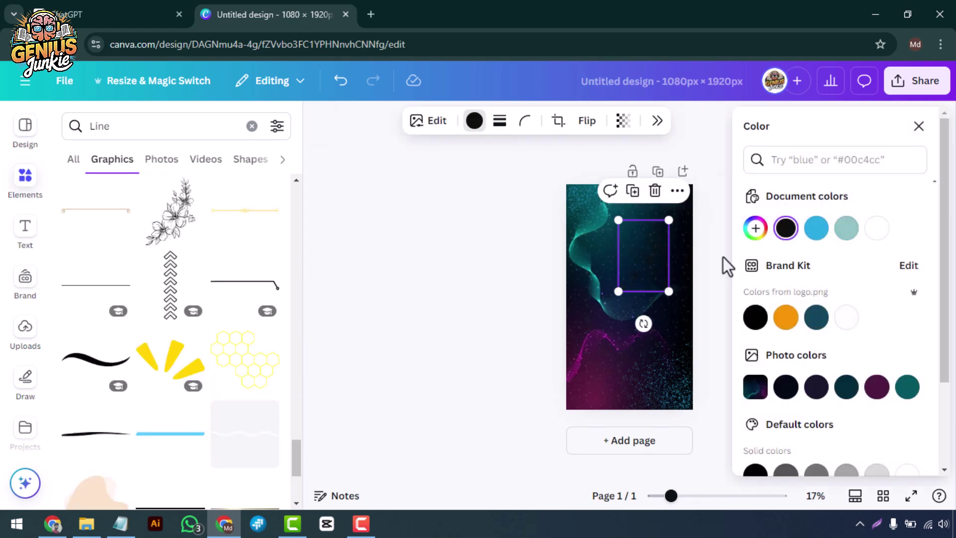
click(815, 227)
- Flip the light blue flower branch and fit it, rotated and resized, into the page's upper-right corner
drag(647, 258, 676, 222)
click(587, 120)
click(603, 186)
click(613, 160)
drag(676, 291, 694, 301)
drag(737, 214, 738, 224)
drag(681, 291, 684, 292)
drag(680, 223, 681, 213)
click(739, 300)
- Add a second line-art flower branch in the page's lower-left corner and colour it magenta
drag(170, 214, 590, 376)
click(474, 121)
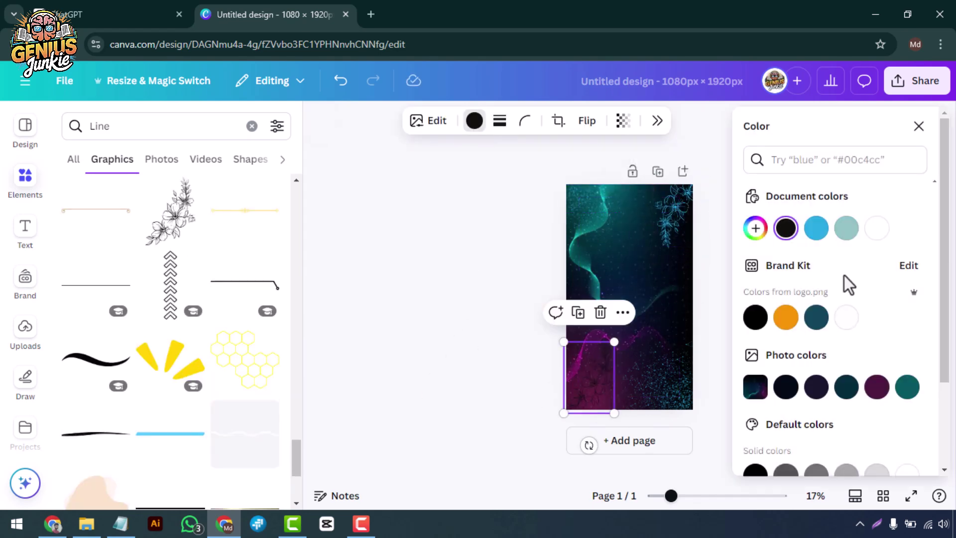
click(756, 227)
click(899, 345)
click(892, 266)
click(513, 373)
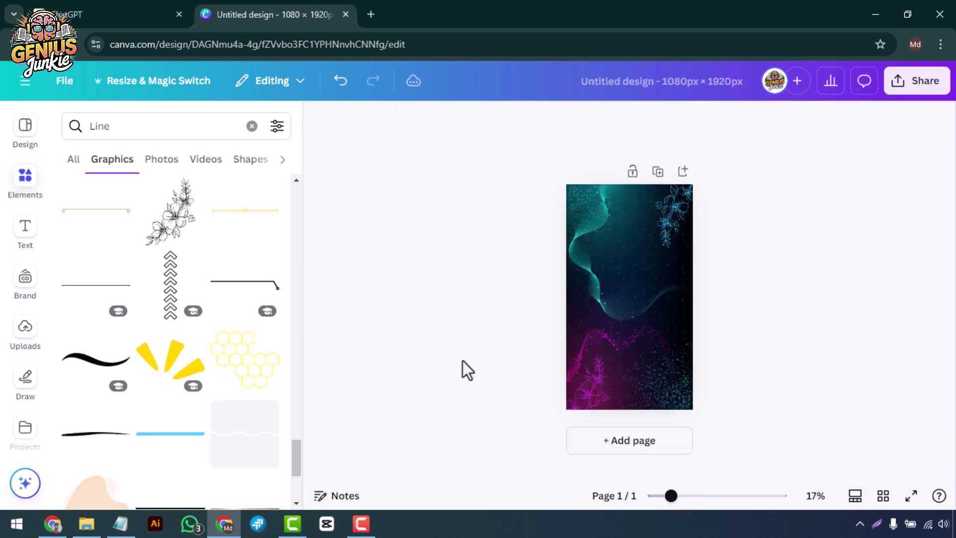
- Search the graphics for "shape" and browse the results for a blue circle with a tech-style ring
click(252, 126)
text(shape)
key(Return)
click(264, 311)
scroll(196, 348, down, 20)
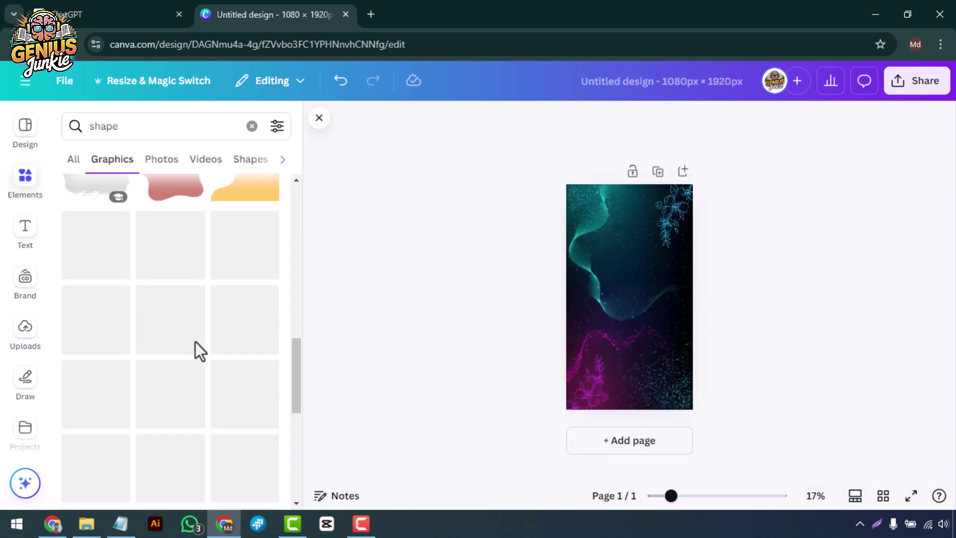
scroll(201, 391, down, 10)
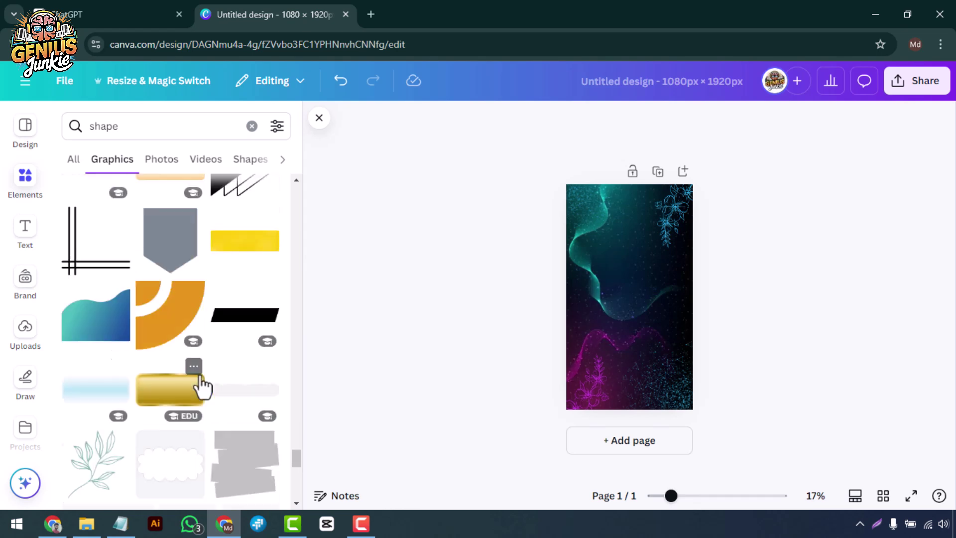
- Add the blue ringed circle graphic to the page at 864 × 864 px and align it to the page's middle
drag(95, 331, 642, 312)
click(777, 126)
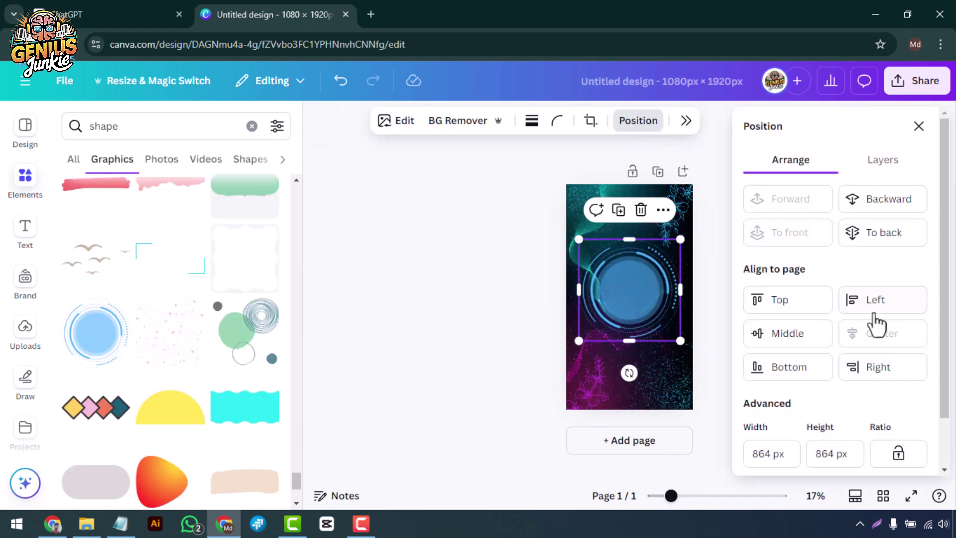
click(789, 335)
click(498, 292)
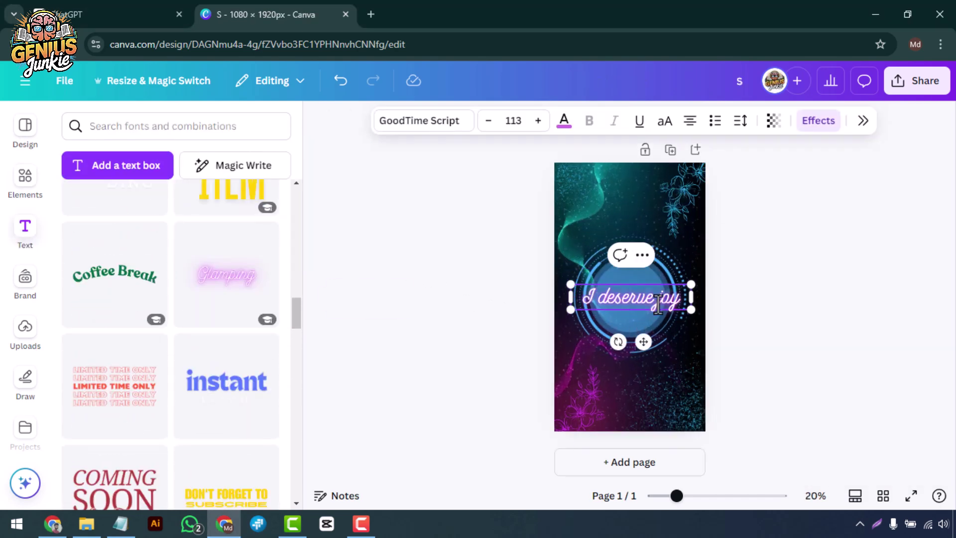
- Set the font of the "I deserve joy" text to Adlery Pro
click(423, 120)
click(792, 337)
click(509, 320)
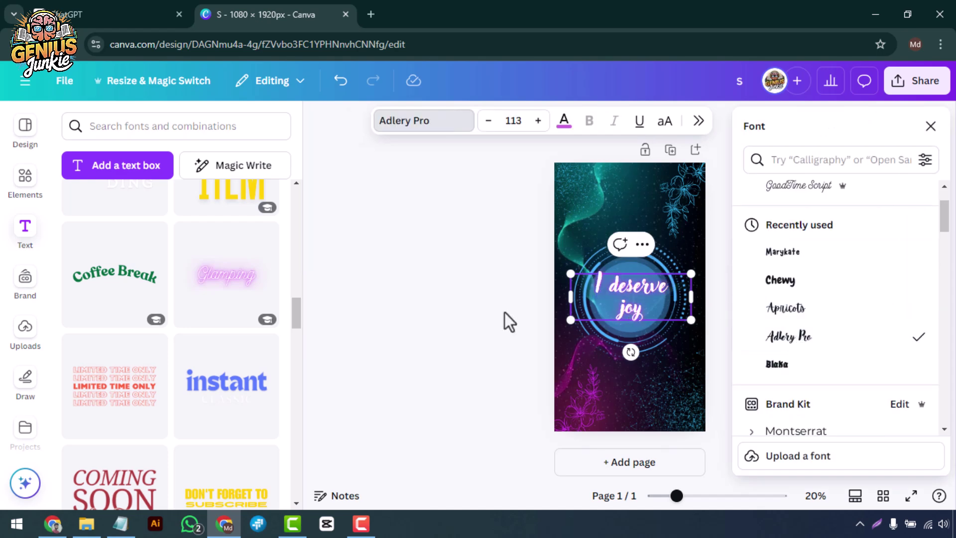
- Shrink the "I deserve joy" text and position it inside the blue circle
drag(692, 320, 678, 314)
double_click(631, 308)
click(614, 121)
click(508, 249)
scroll(633, 294, up, 1)
drag(640, 289, 641, 296)
- Adjust the text's effect to a light blue glow and put "I" on its own line above "deserve joy"
click(816, 120)
drag(765, 178, 764, 180)
drag(770, 227, 761, 227)
click(612, 293)
key(Return)
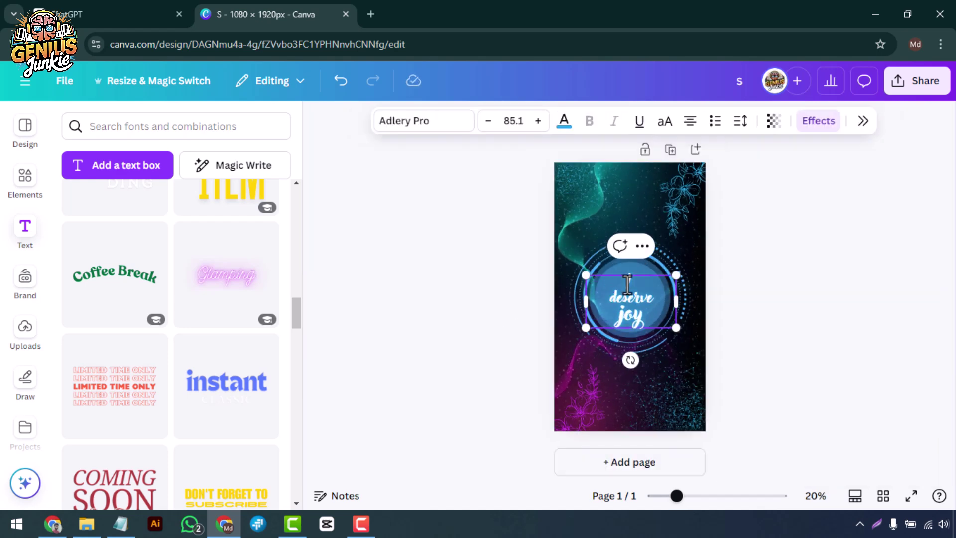
click(747, 298)
click(646, 308)
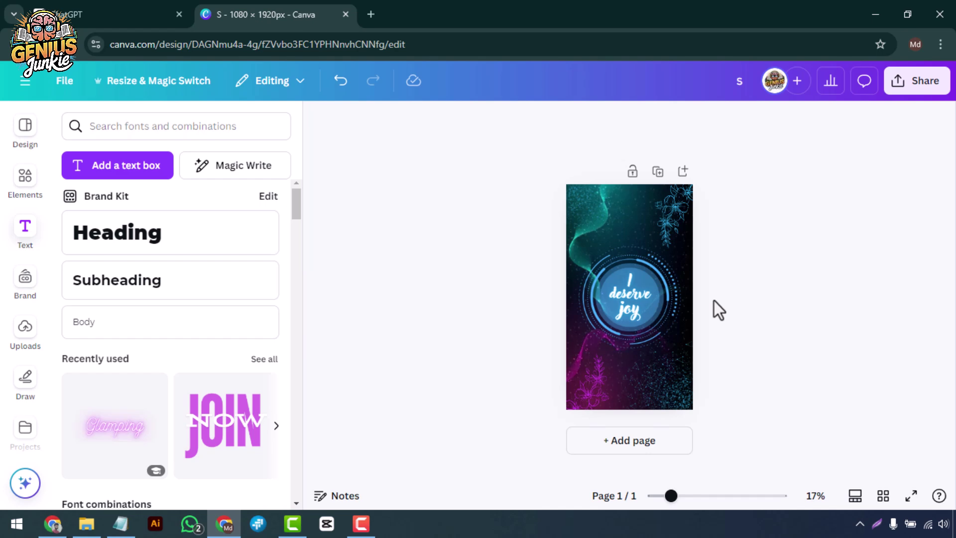
scroll(714, 300, up, 1)
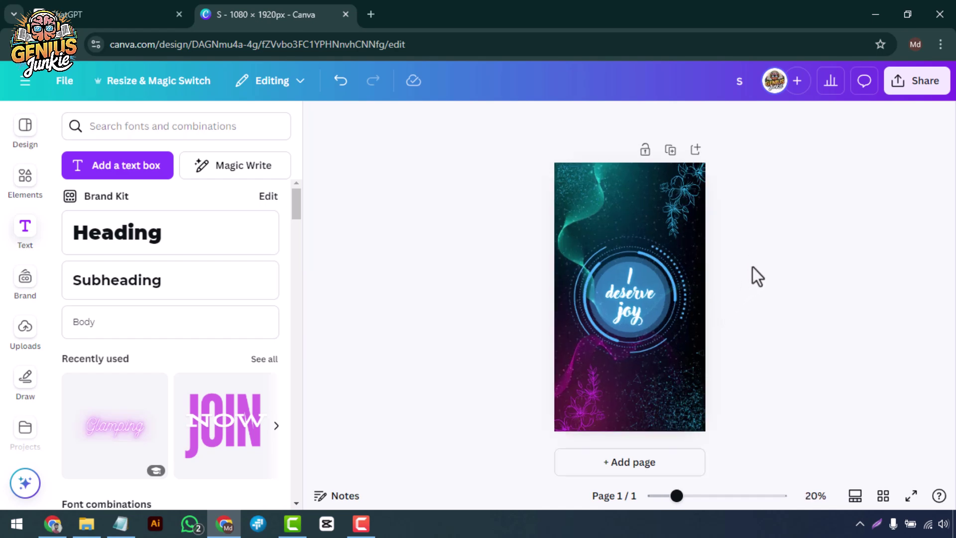
scroll(779, 345, up, 1)
scroll(778, 346, down, 1)
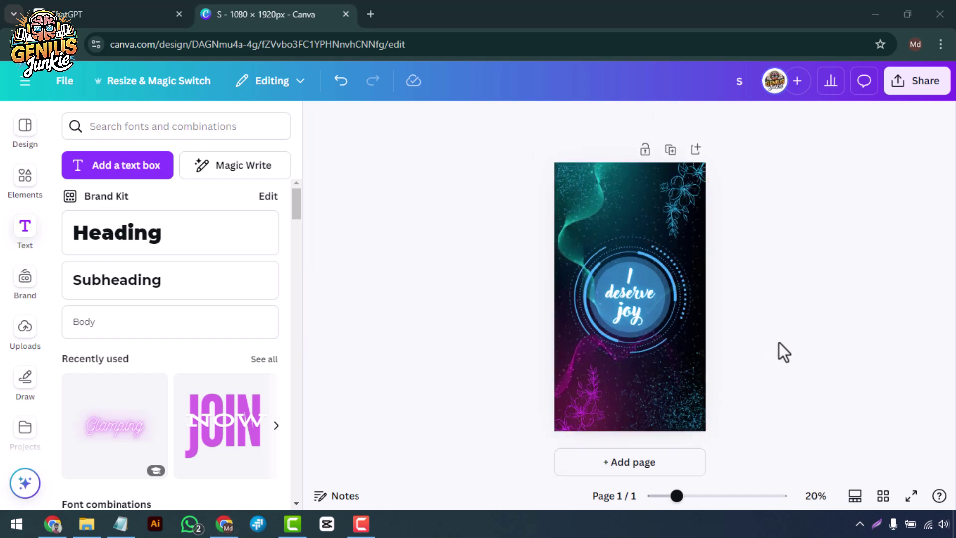
scroll(779, 343, up, 1)
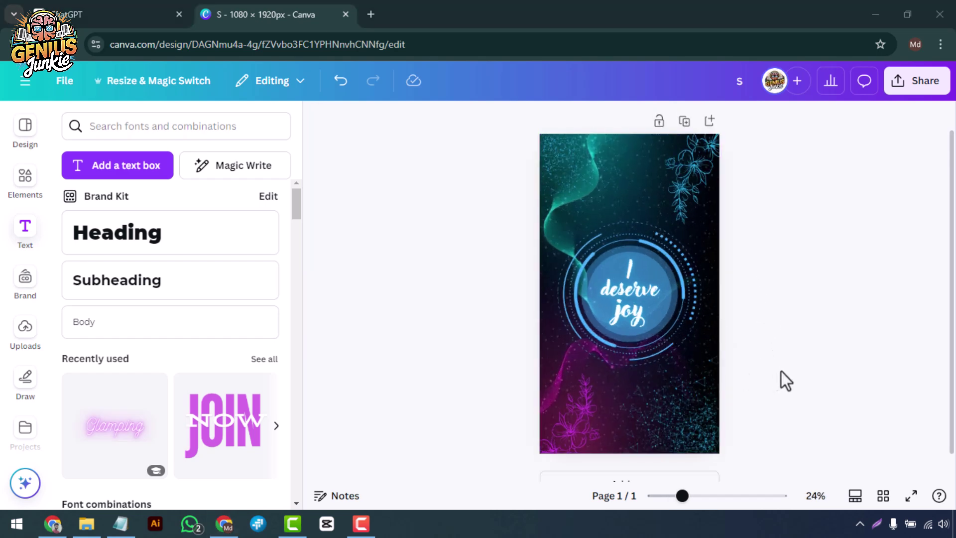
- Download the finished design as a PNG file at size 1 (1,080 × 1,920 px)
click(919, 89)
scroll(835, 324, down, 2)
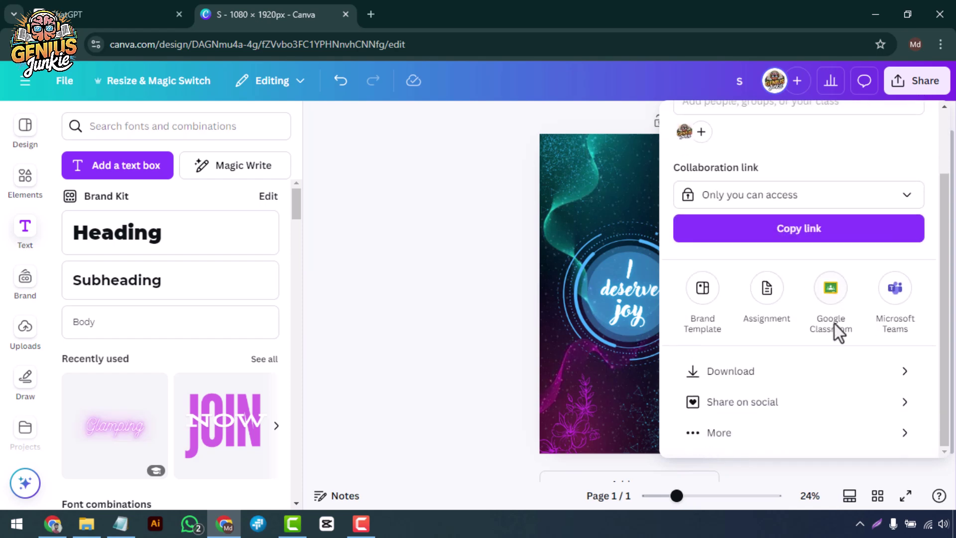
click(798, 374)
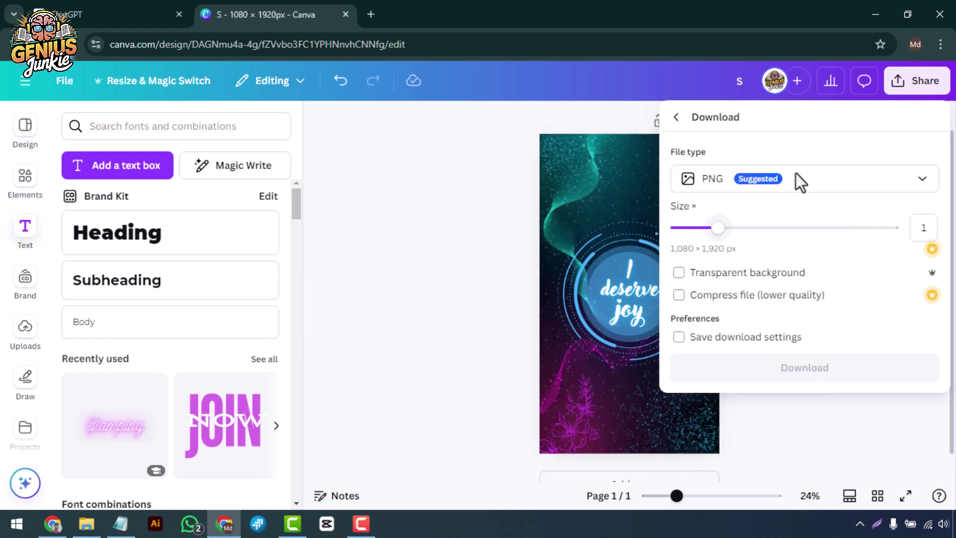
click(798, 182)
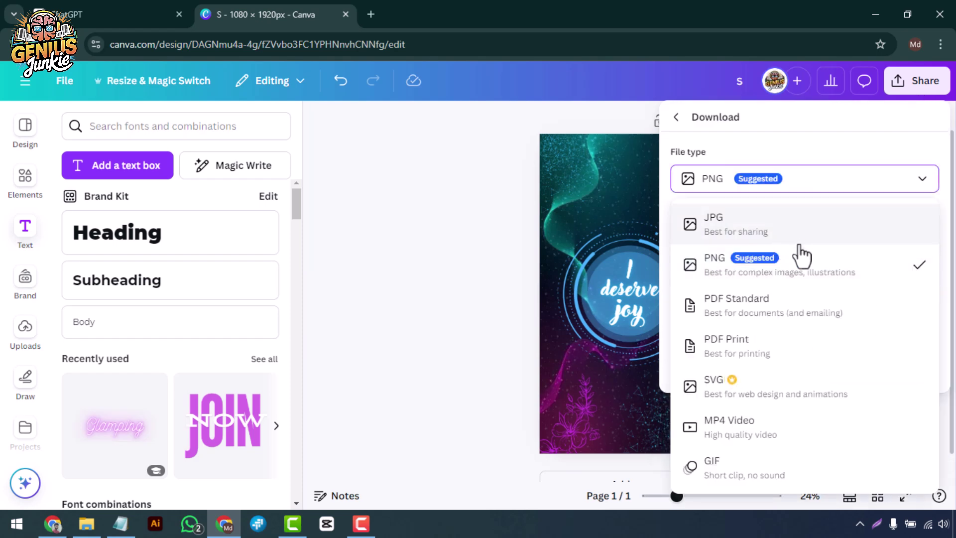
click(816, 280)
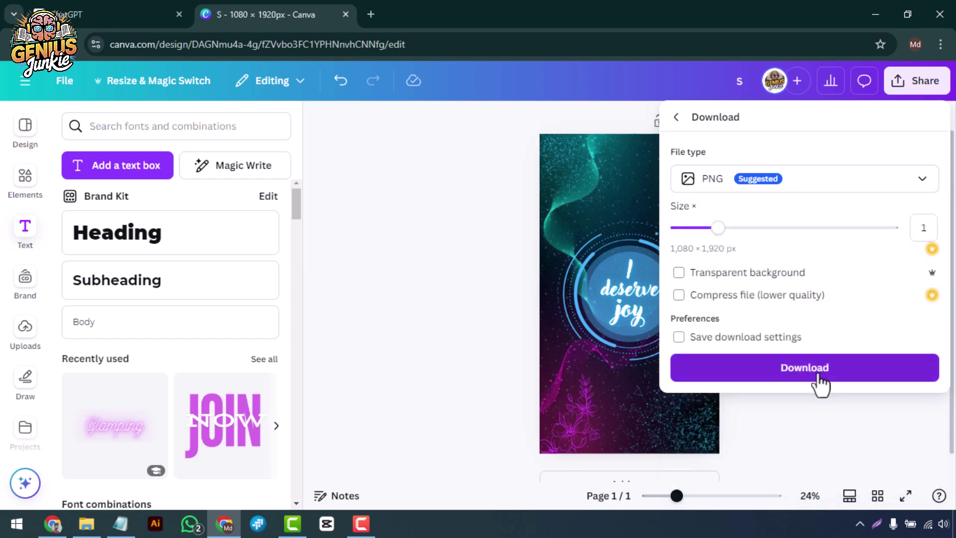
click(765, 371)
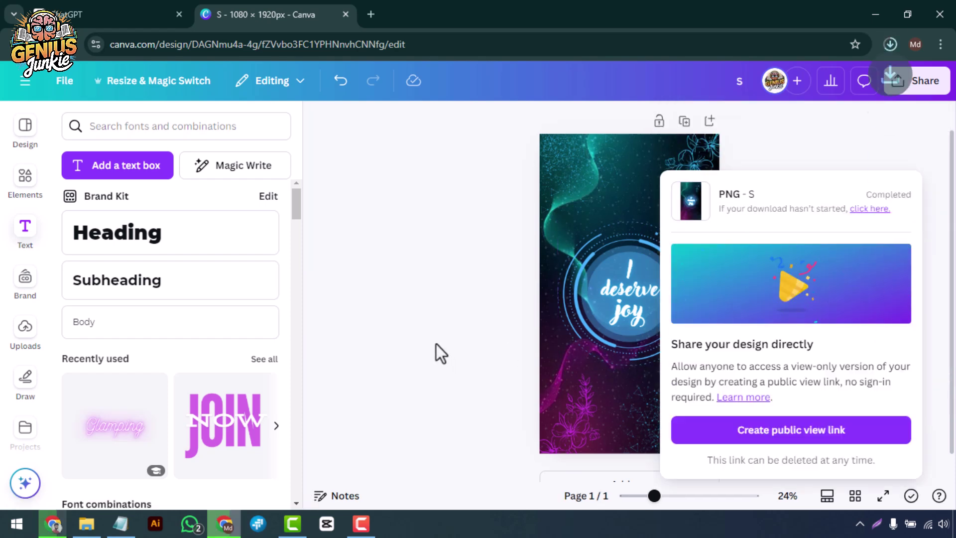